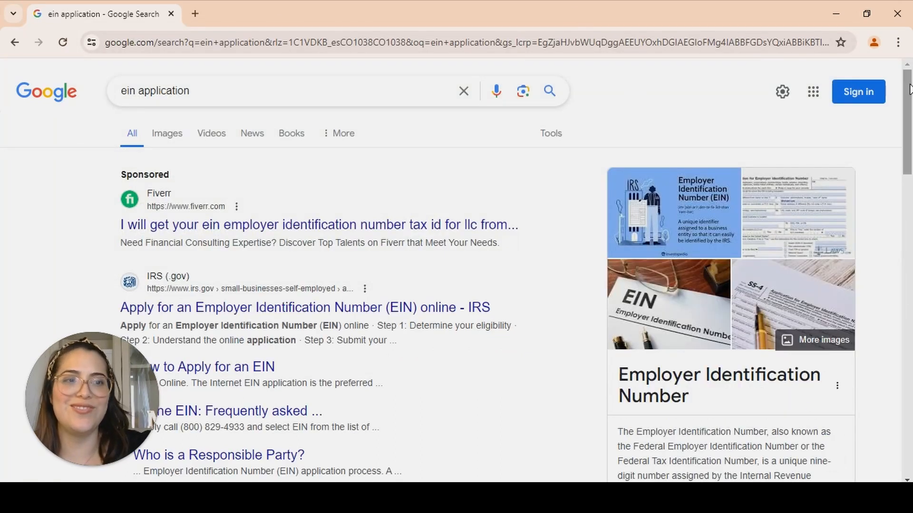
Open the IRS page for applying for an Employer Identification Number (EIN) online from the search results
drag(909, 97, 909, 133)
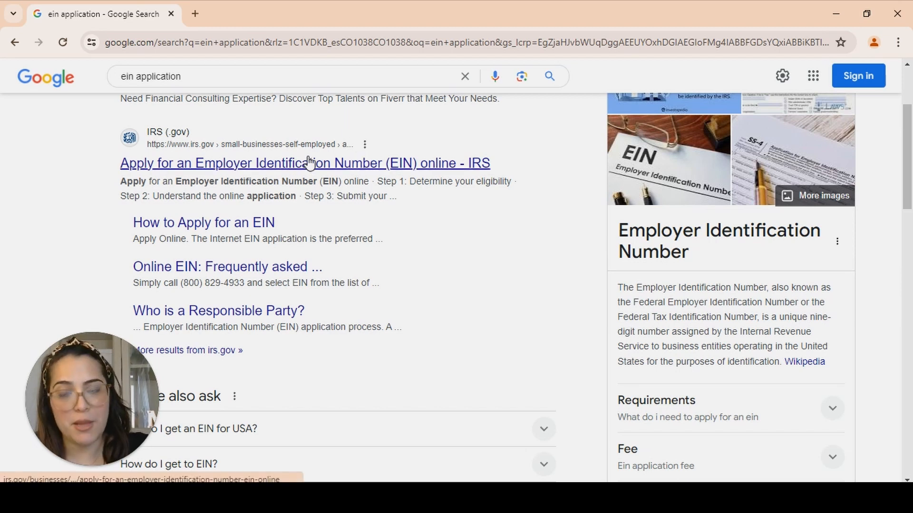
click(213, 164)
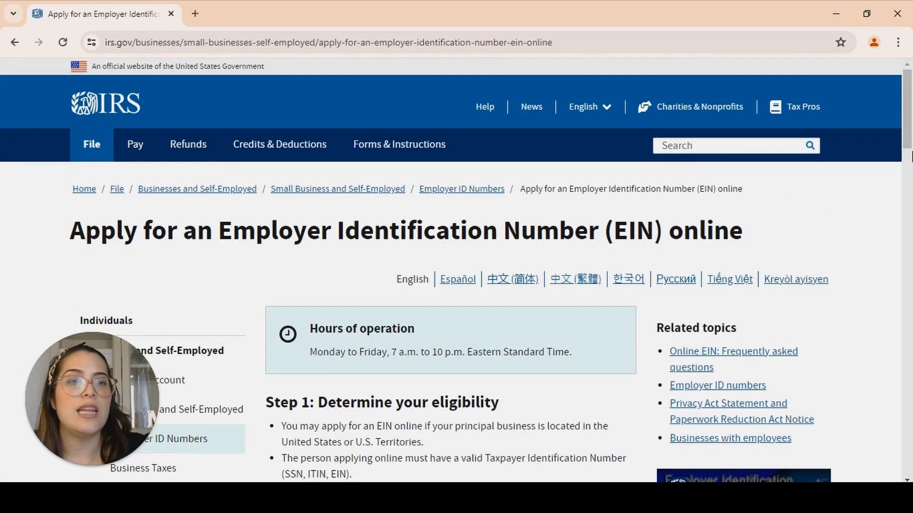
Launch the online EIN application from the IRS page's Step 3 section
drag(910, 115, 910, 175)
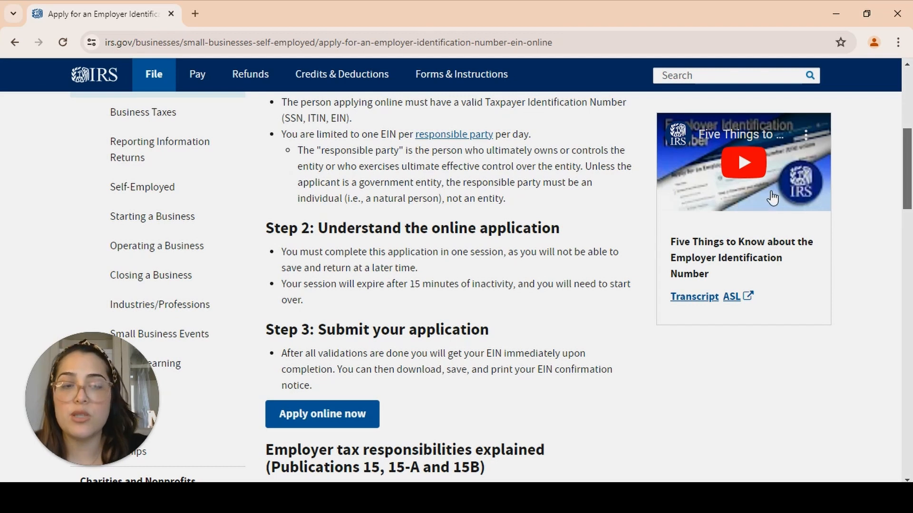
drag(908, 177, 908, 194)
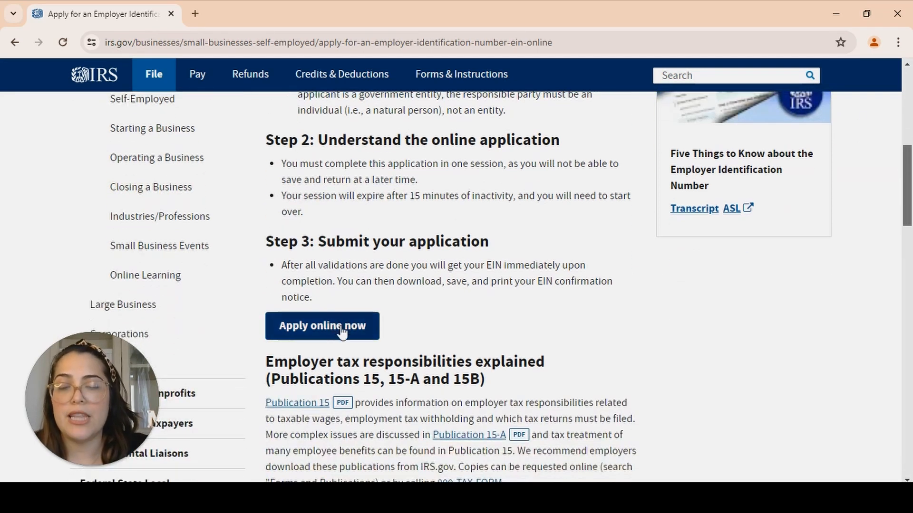
click(322, 328)
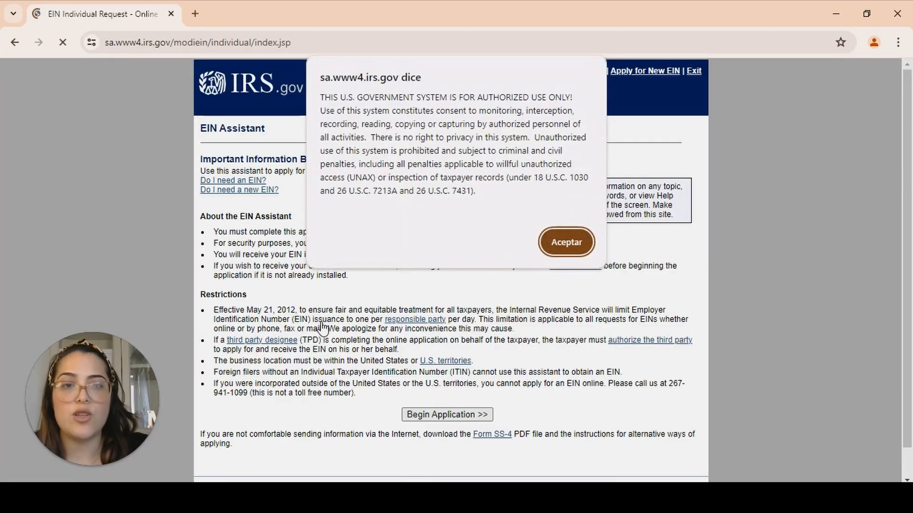
Accept the authorized-use notice and begin the application in the EIN Assistant
click(566, 242)
drag(909, 217, 909, 264)
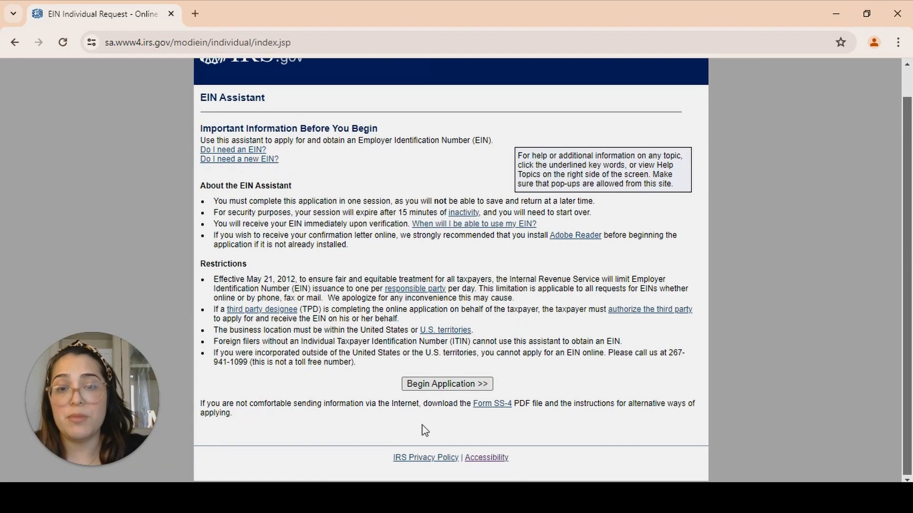
click(482, 385)
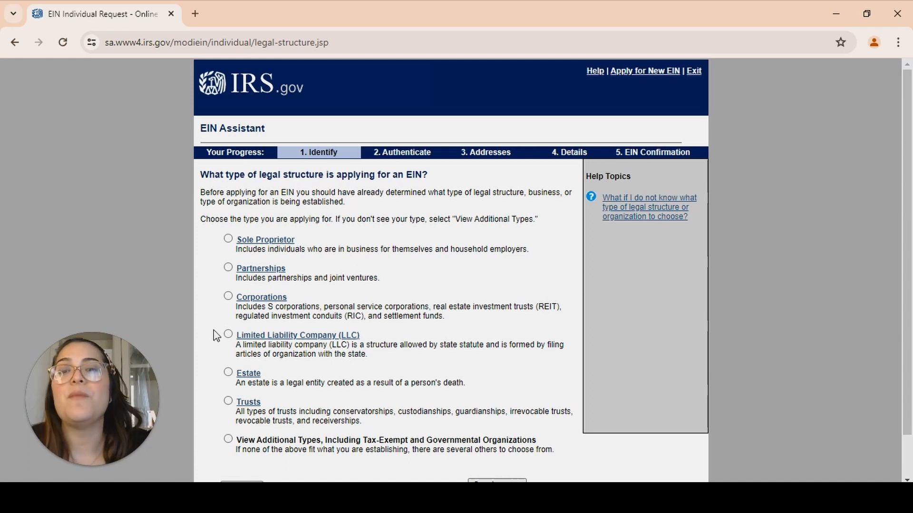
Choose Limited Liability Company (LLC) as the legal structure and confirm that choice
click(228, 334)
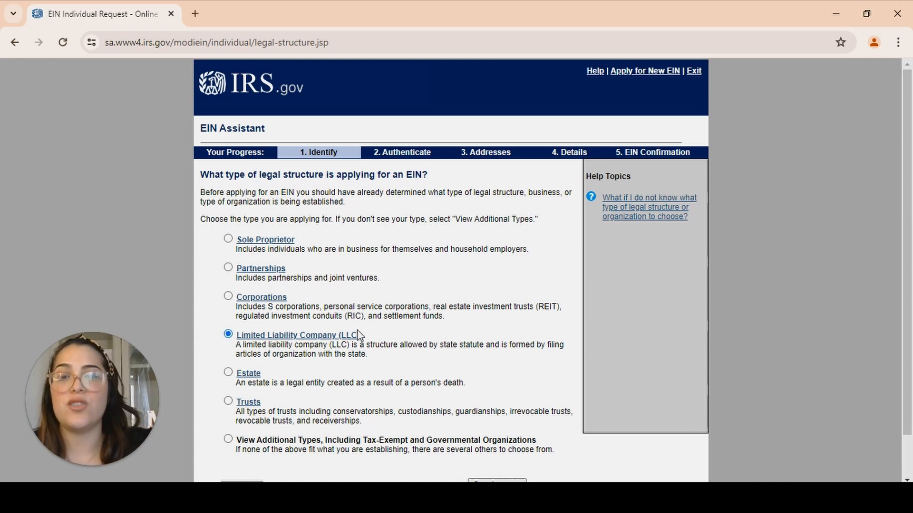
drag(909, 285, 910, 309)
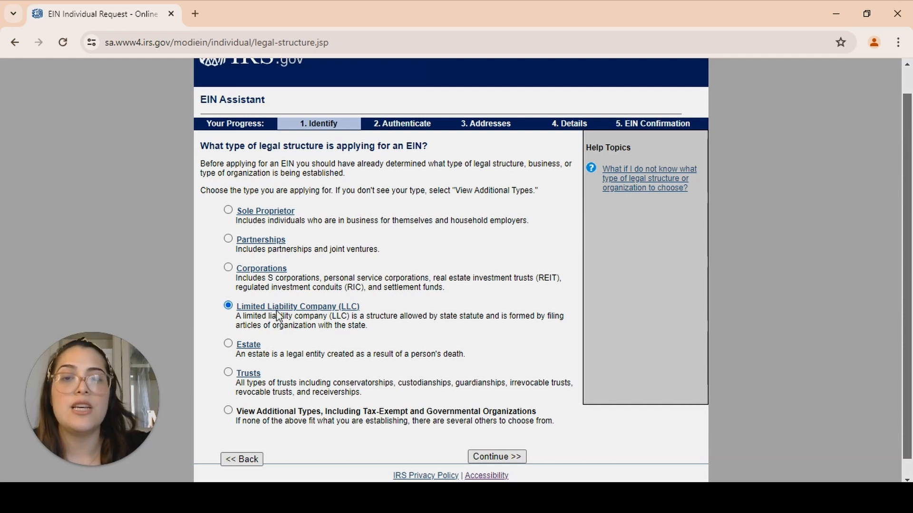
click(497, 457)
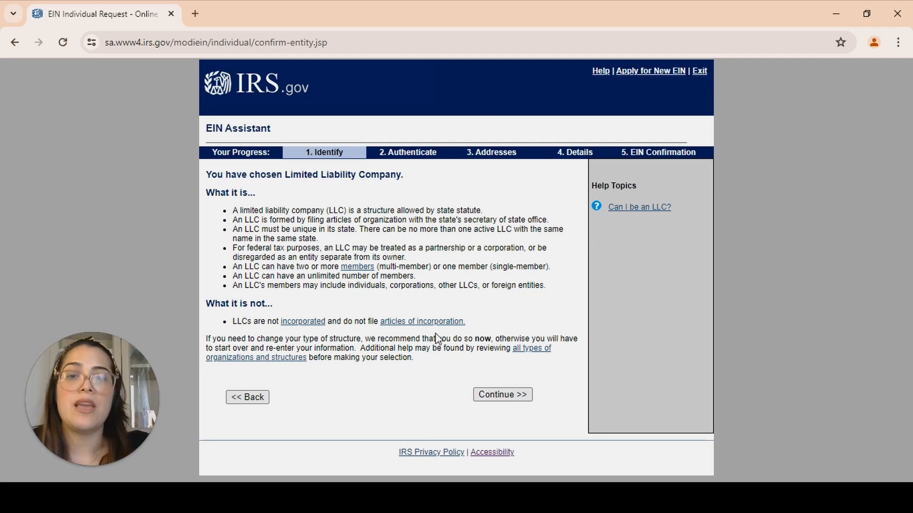
click(503, 396)
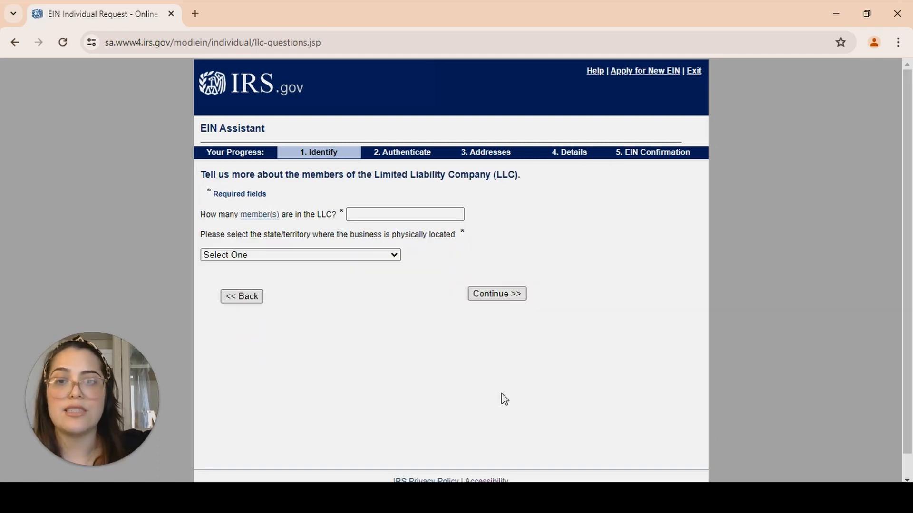
Set the LLC's number of members to 1 and its physical location to TEXAS (TX), then continue
click(408, 215)
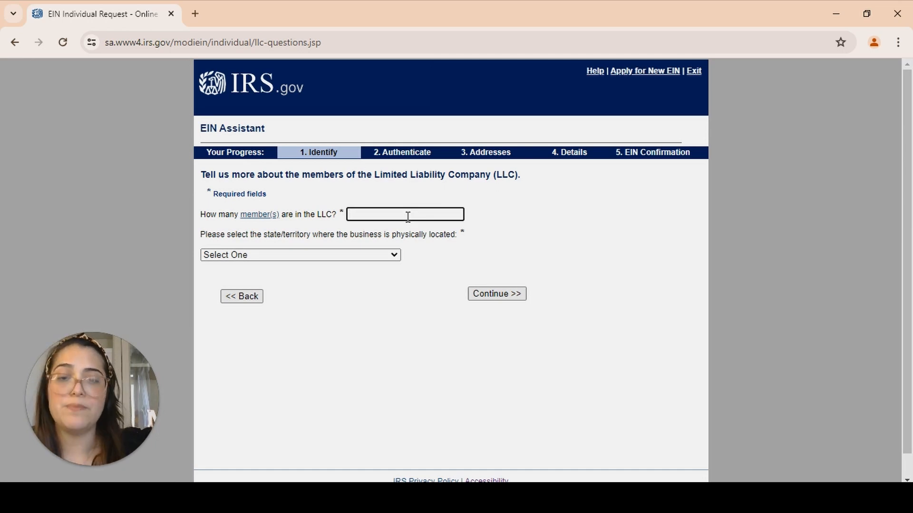
click(332, 257)
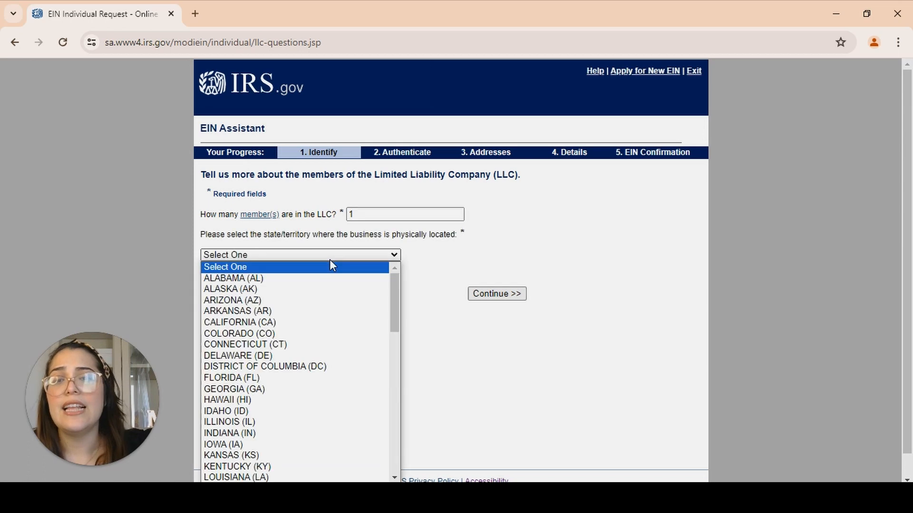
text(texas)
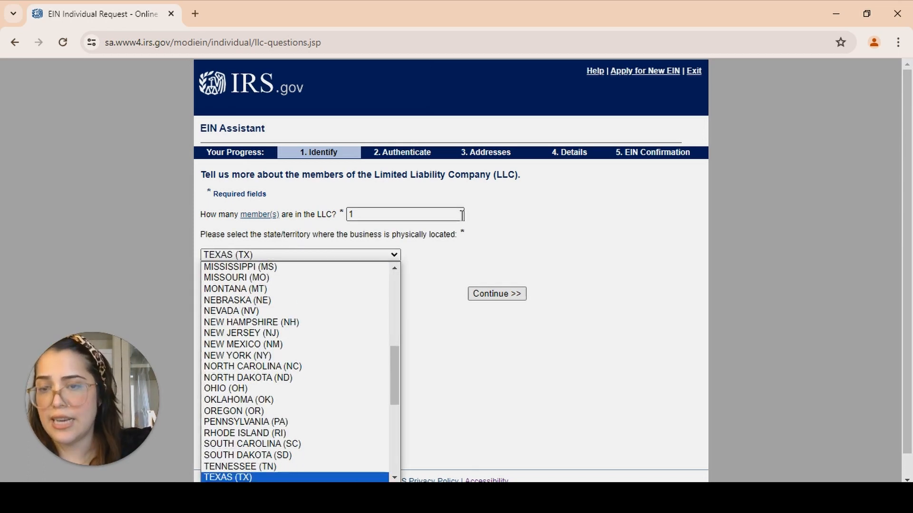
click(255, 478)
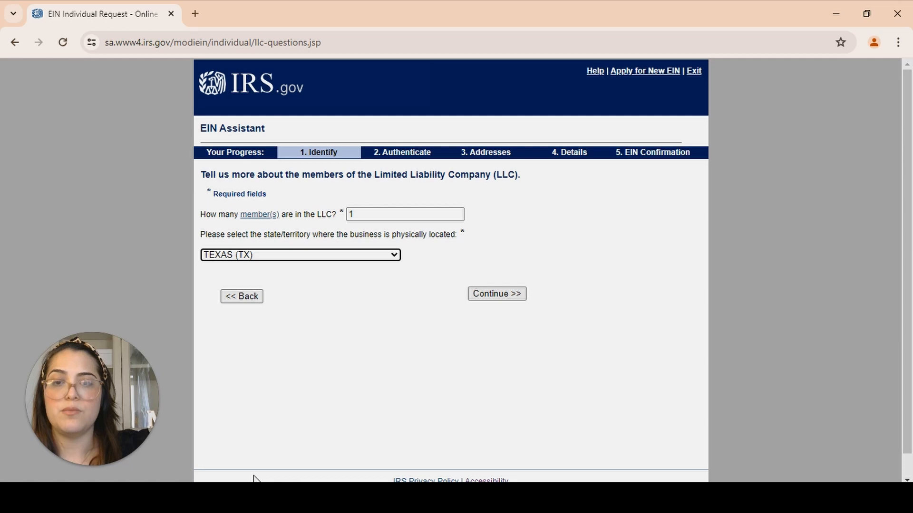
click(500, 299)
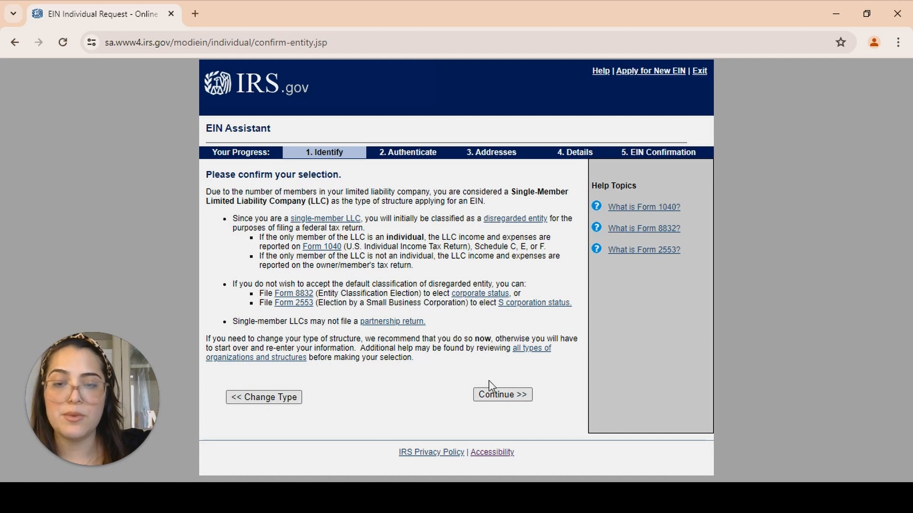
Confirm the single-member LLC classification and give Started a new business as the reason for requesting the EIN
click(500, 396)
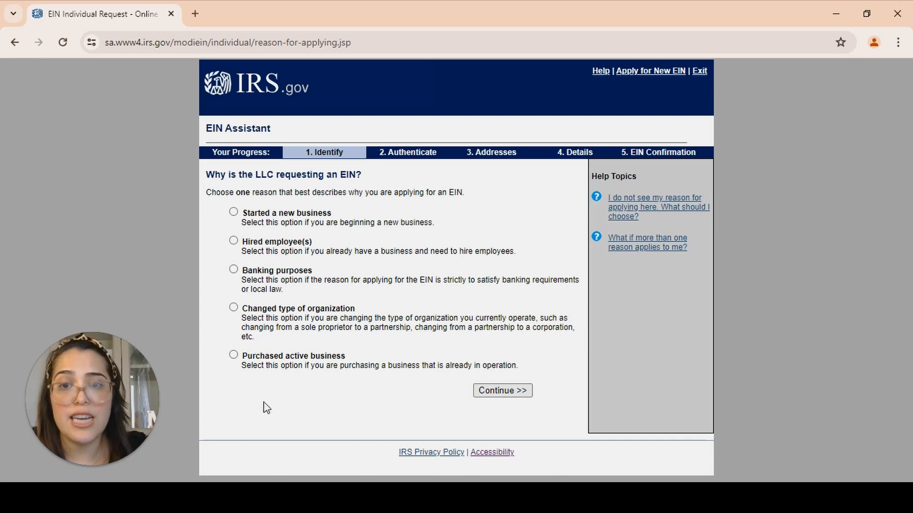
click(234, 212)
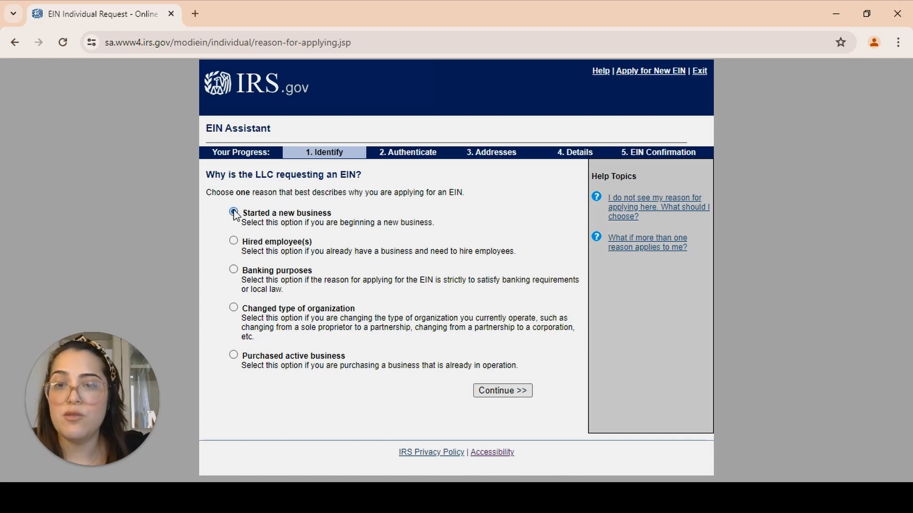
click(505, 390)
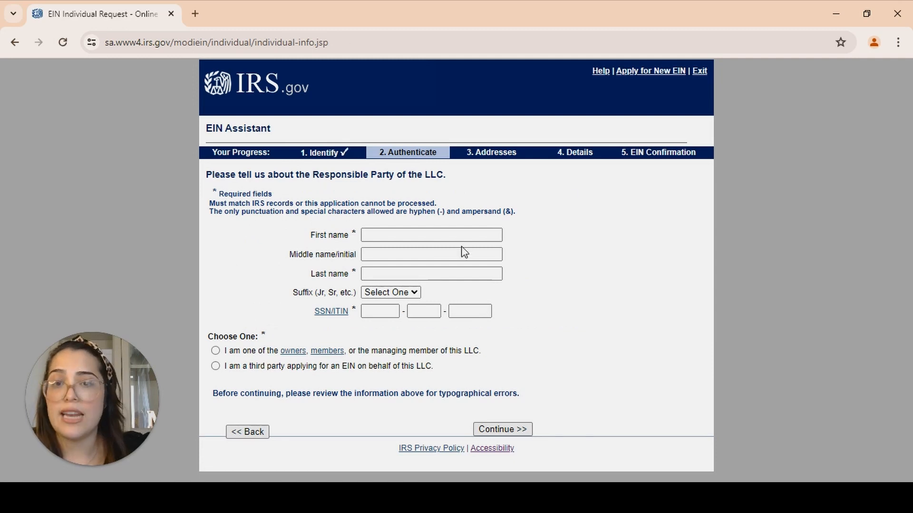
Enter the responsible party's first and last name and indicate being an owner or member of the LLC
click(434, 234)
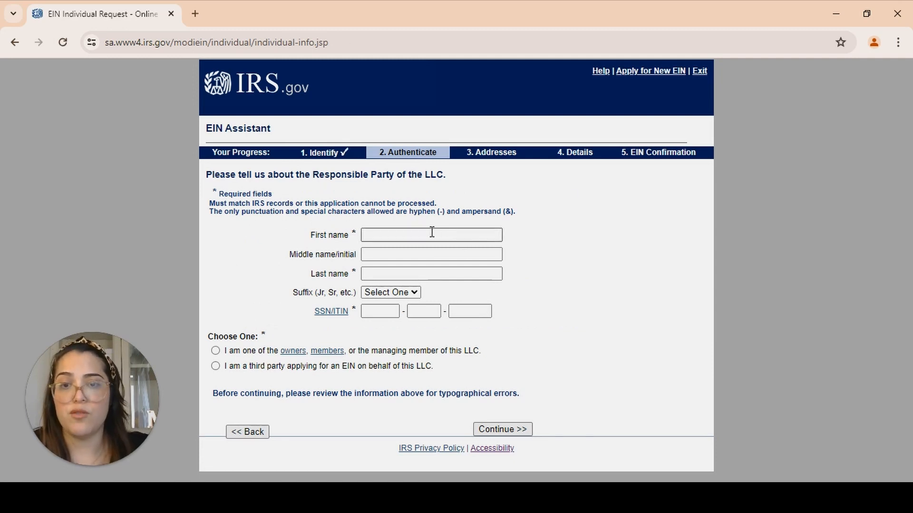
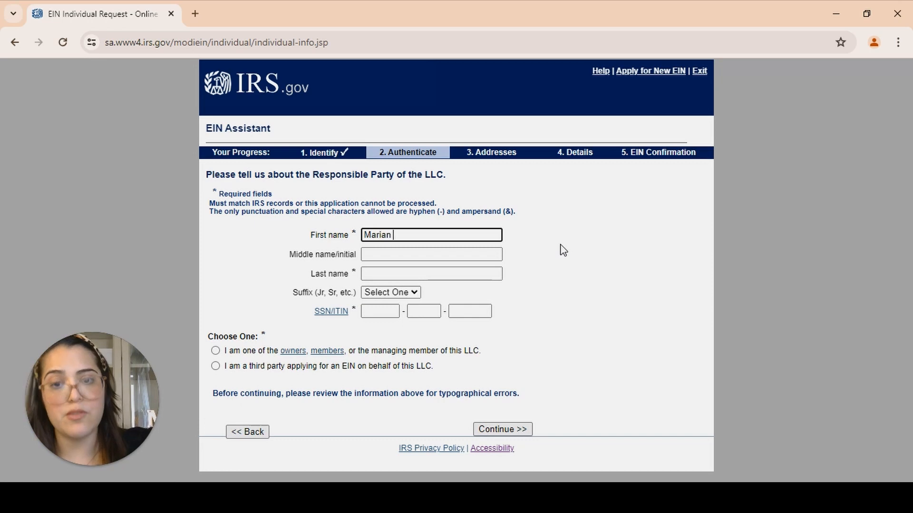
key(Tab)
key(Tab)
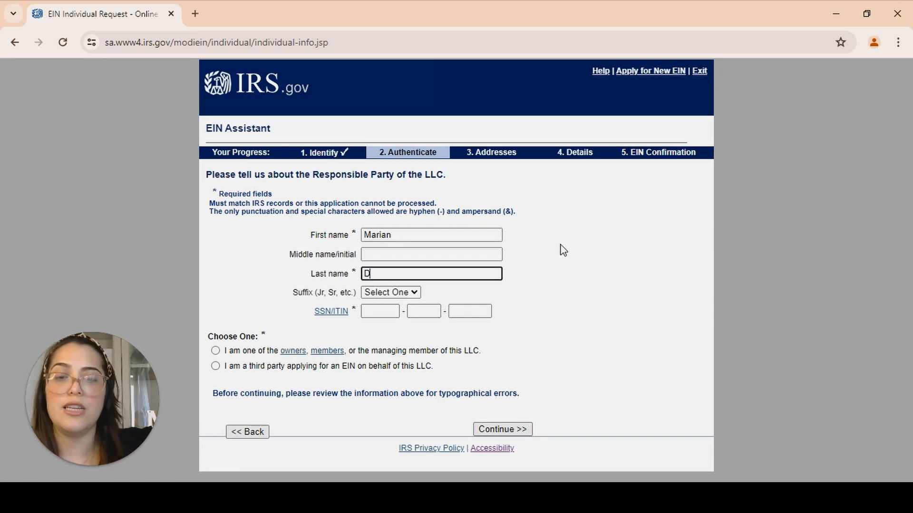
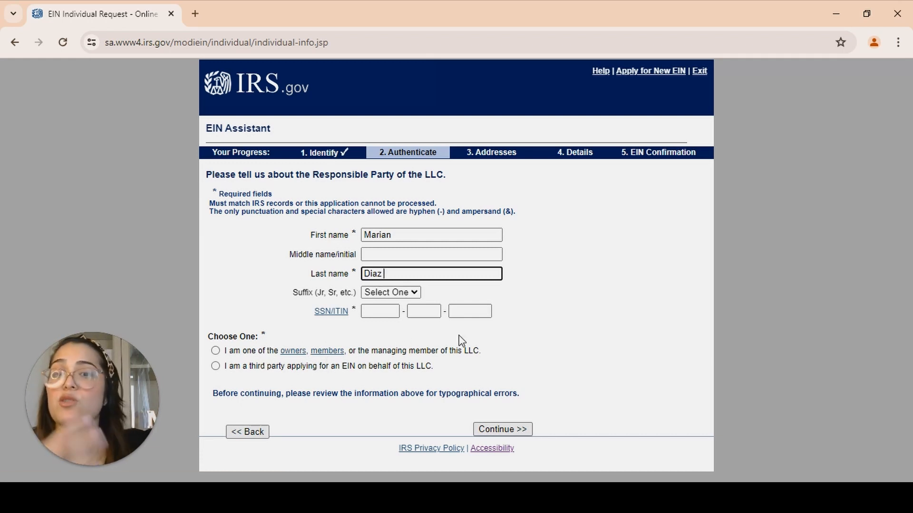
click(216, 351)
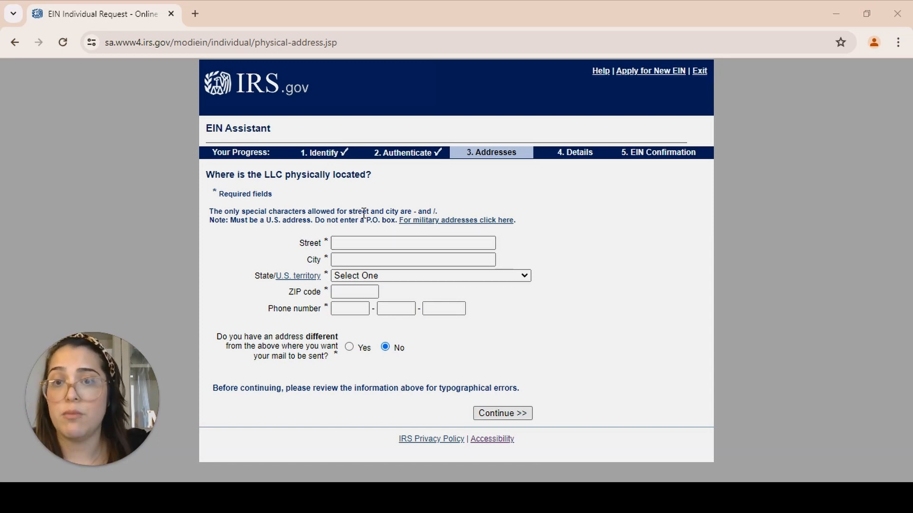
Enter the LLC's street address in the physical location form
click(376, 244)
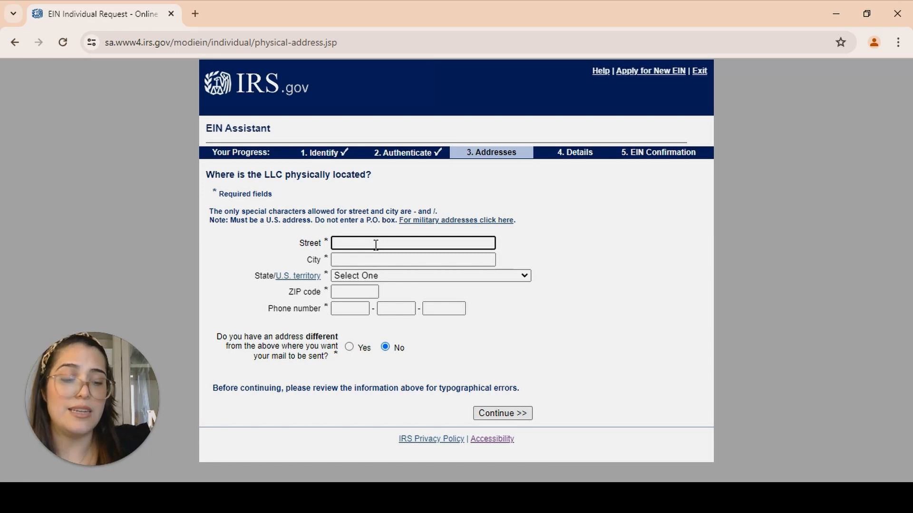
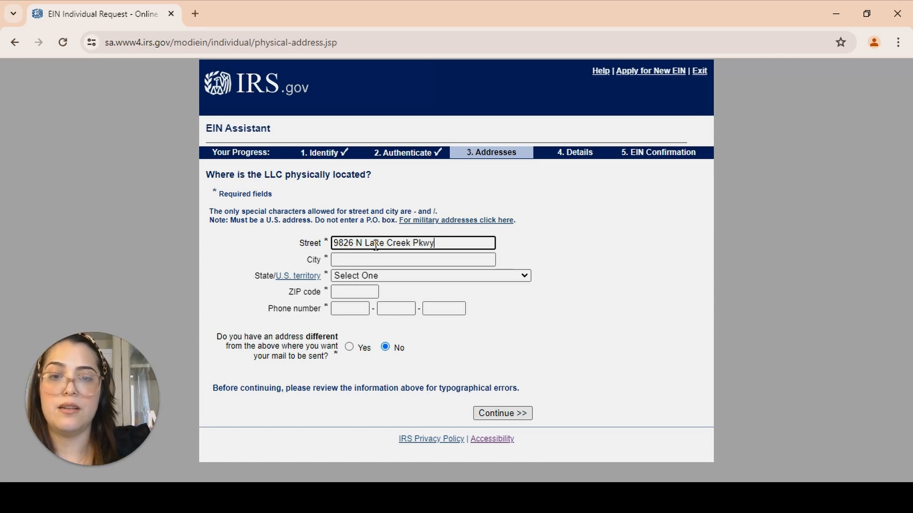
Fill in the address's city and ZIP code and set its state to TEXAS (TX)
key(Tab)
text(Austin)
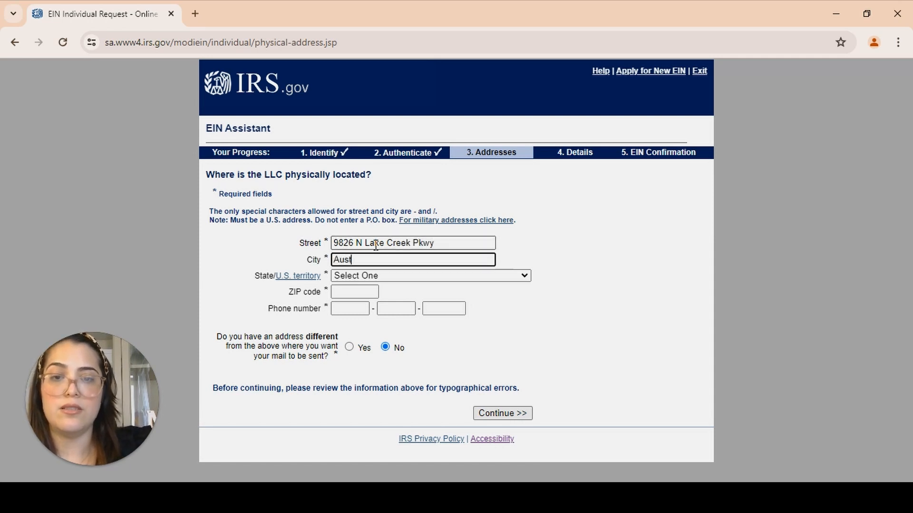
key(Tab)
key(Tab)
text(tex)
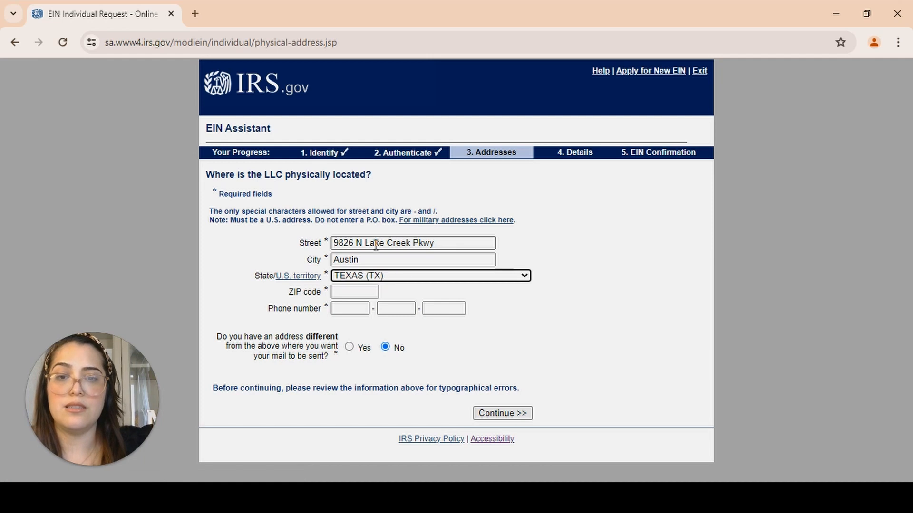
key(Tab)
text(787)
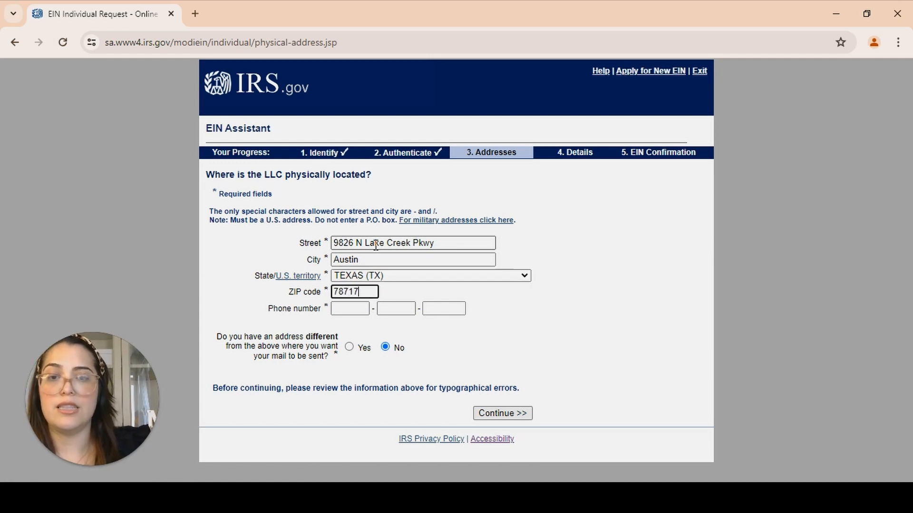
key(Tab)
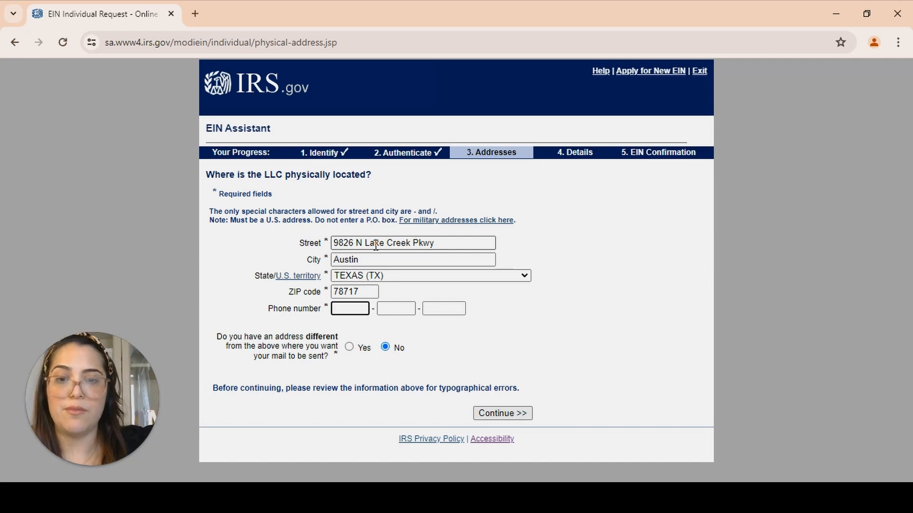
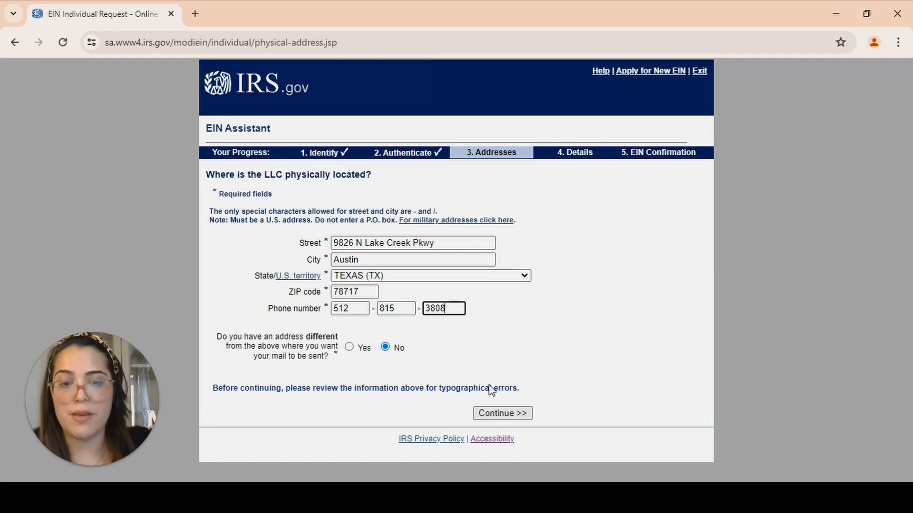
Enter the business phone number and continue to the LLC details page
click(511, 417)
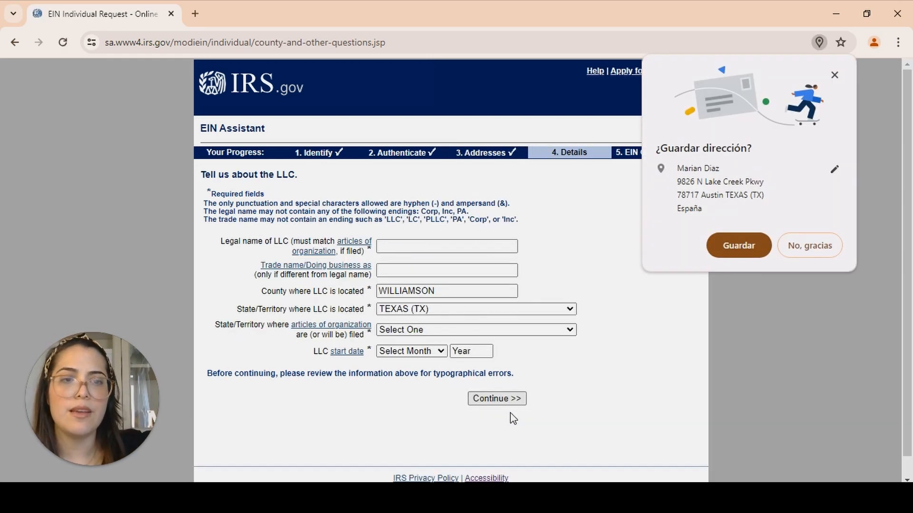
Dismiss the browser's save-address prompt and enter the LLC's legal name as XTP Marketing, LLC
click(797, 248)
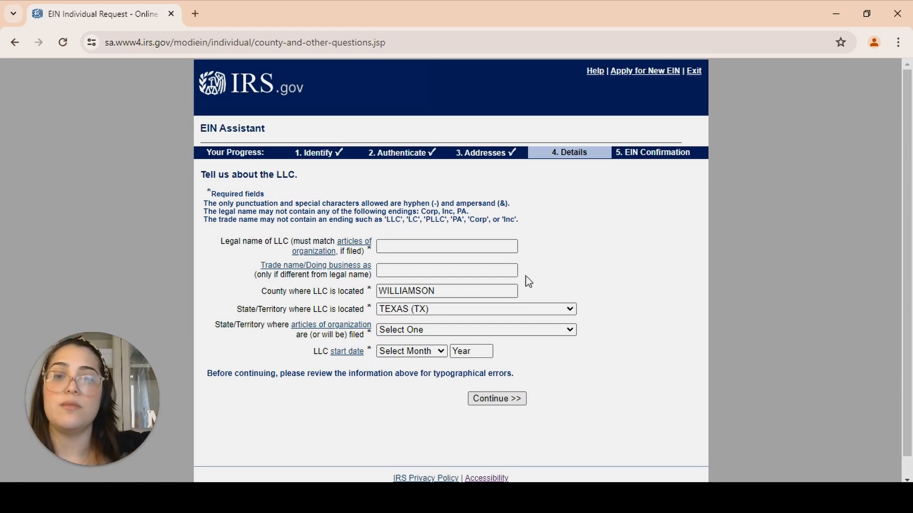
click(398, 243)
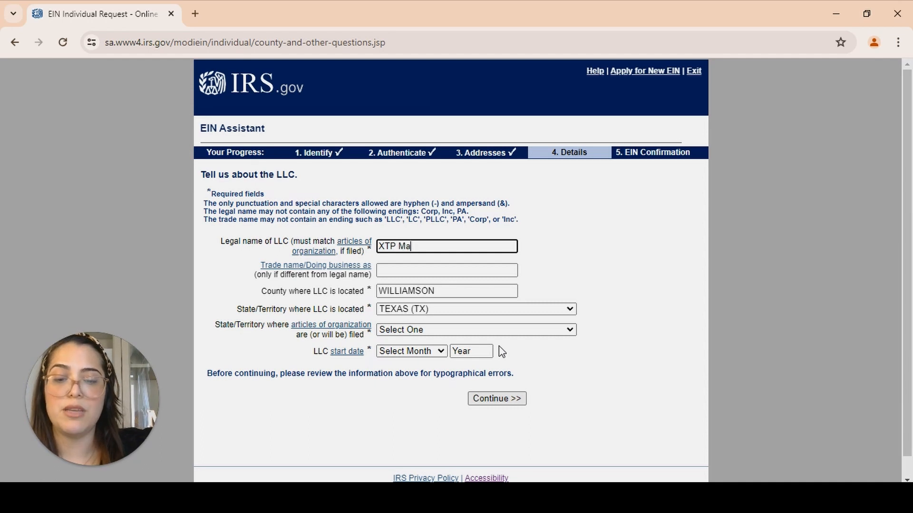
text(XTP Mare)
key(BackSpace)
text(keting, LL)
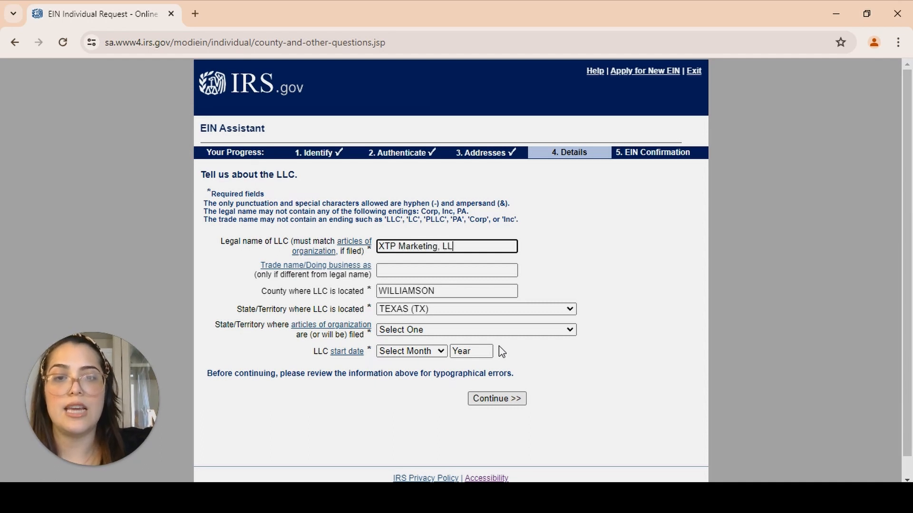
text(C)
key(Tab)
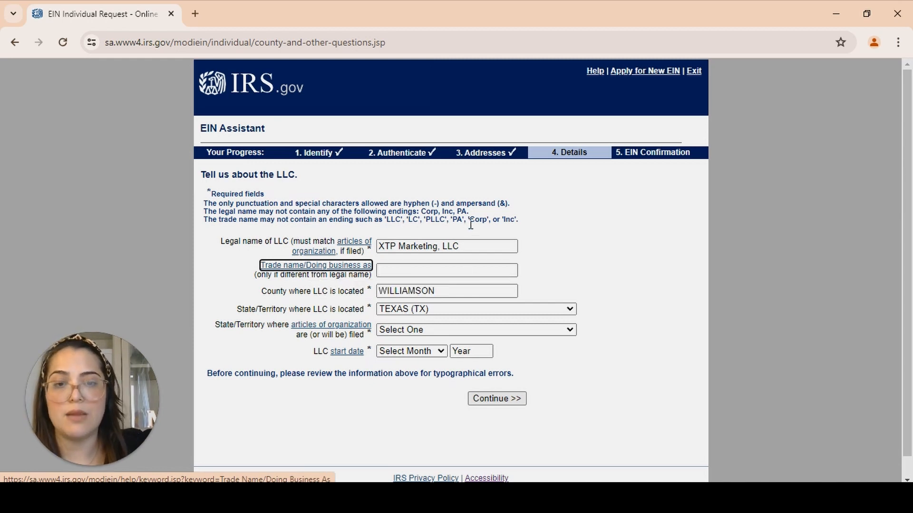
Set the state where the articles of organization are filed to TEXAS (TX)
click(468, 246)
click(442, 291)
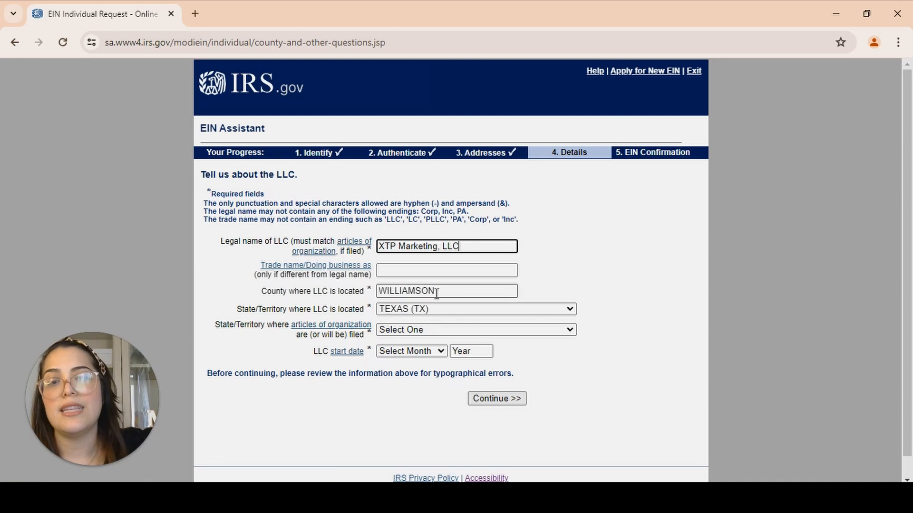
click(404, 314)
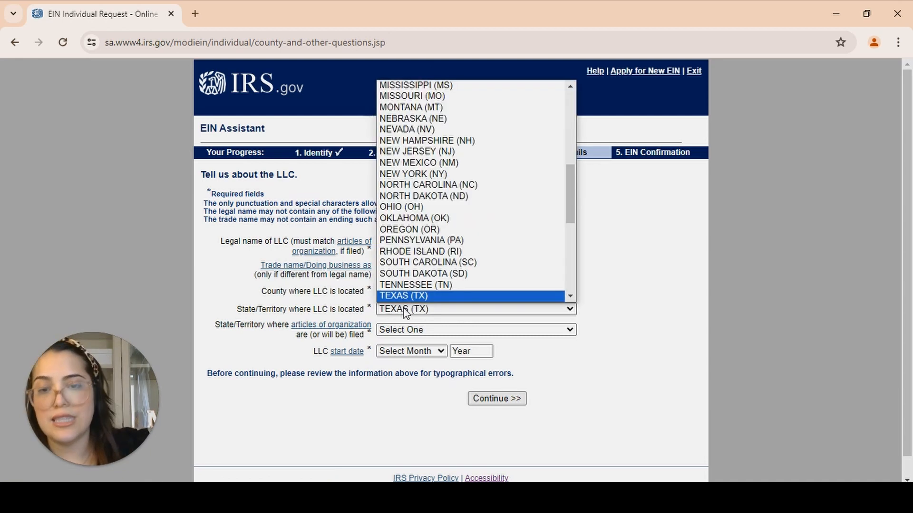
click(404, 314)
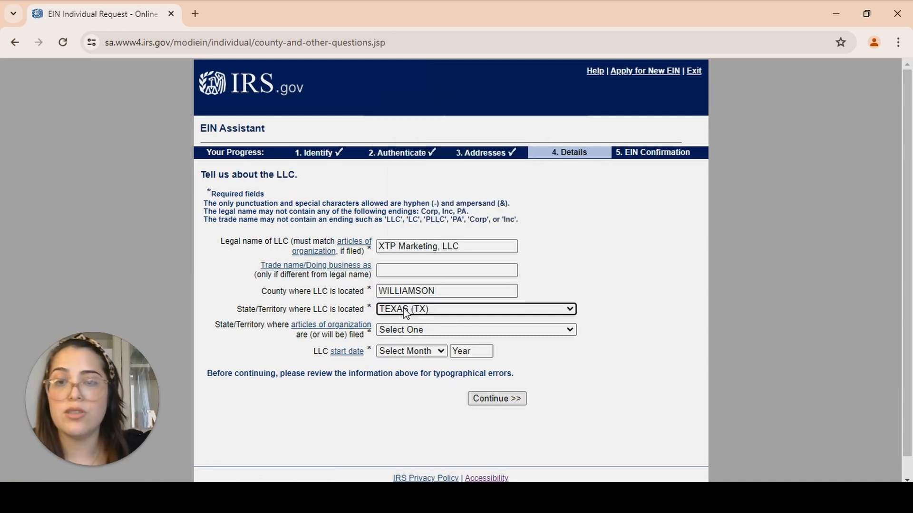
click(418, 333)
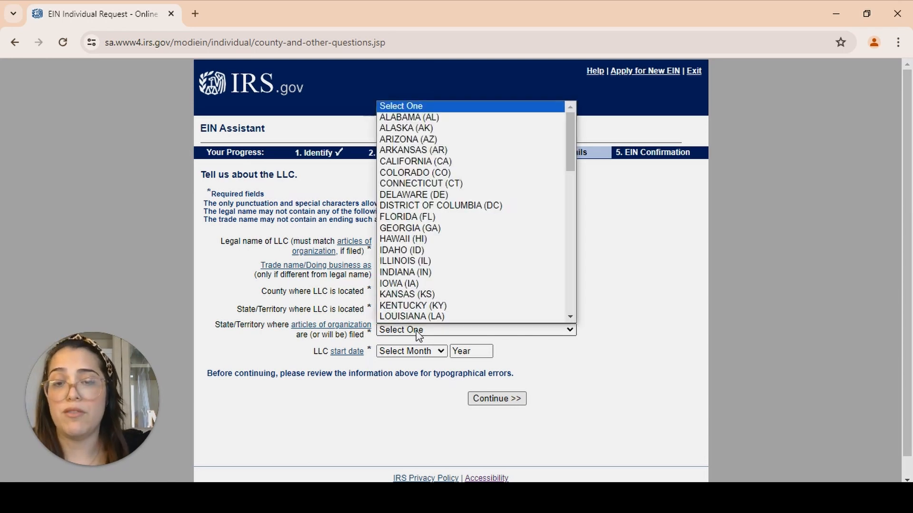
text(tex)
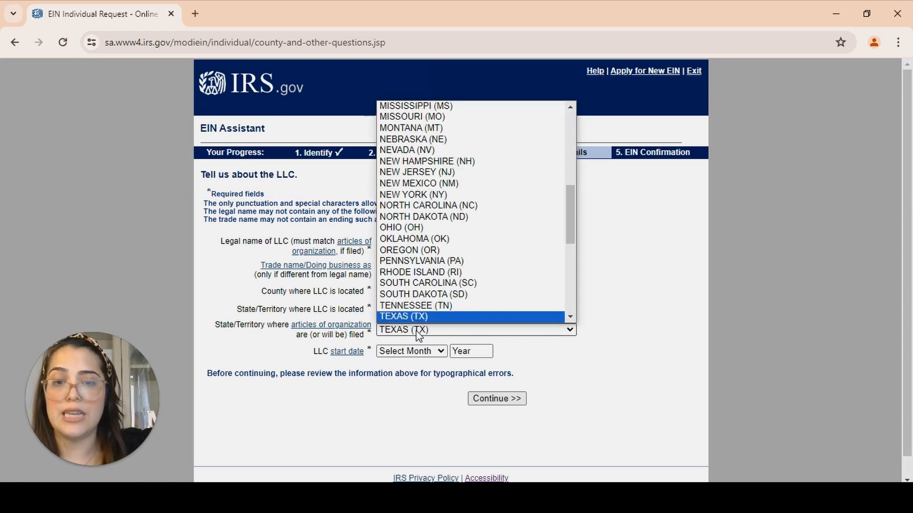
key(Return)
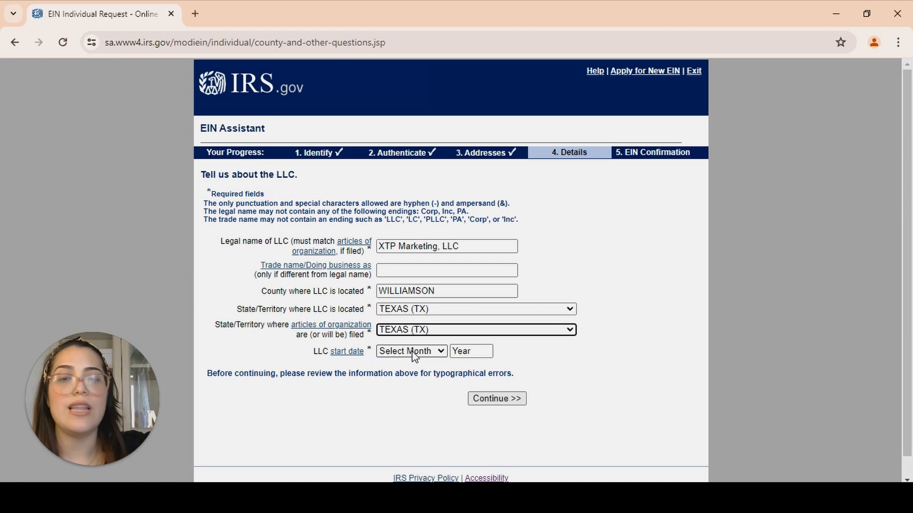
Set the LLC start date to JANUARY 2024 and continue
click(413, 353)
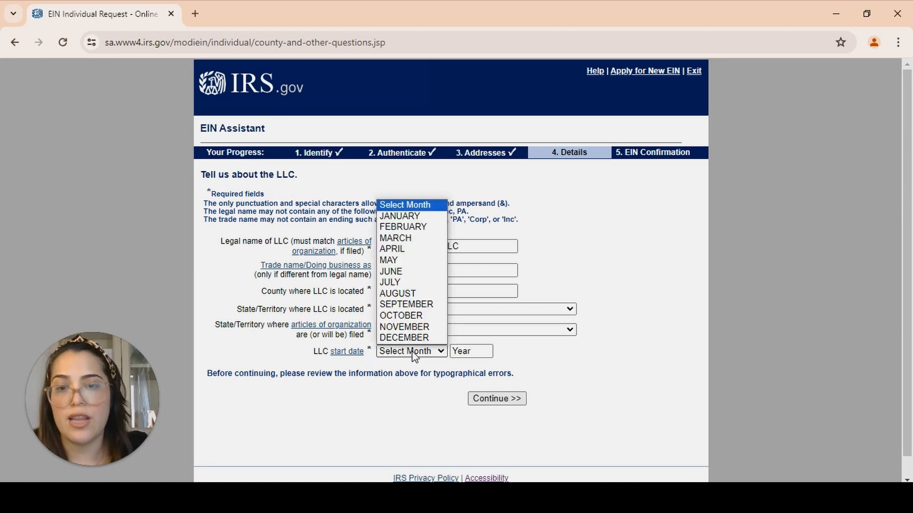
click(406, 215)
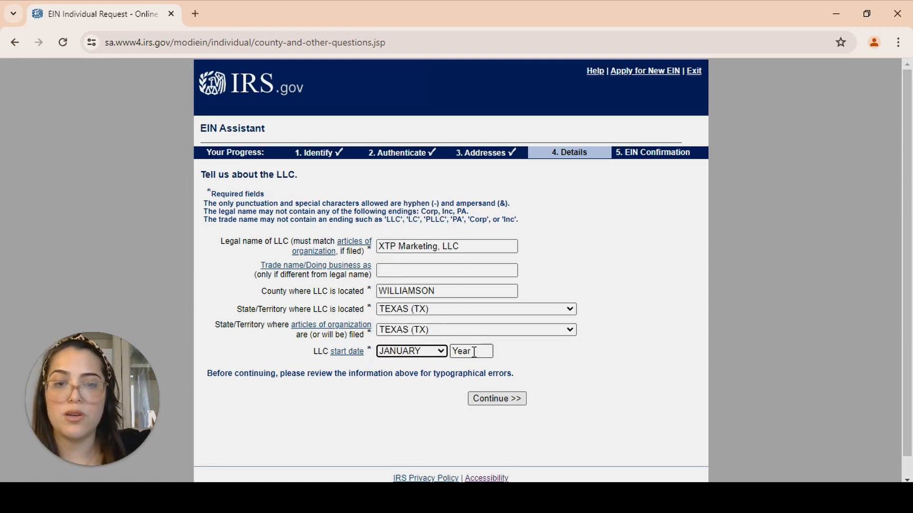
click(472, 351)
text(2024)
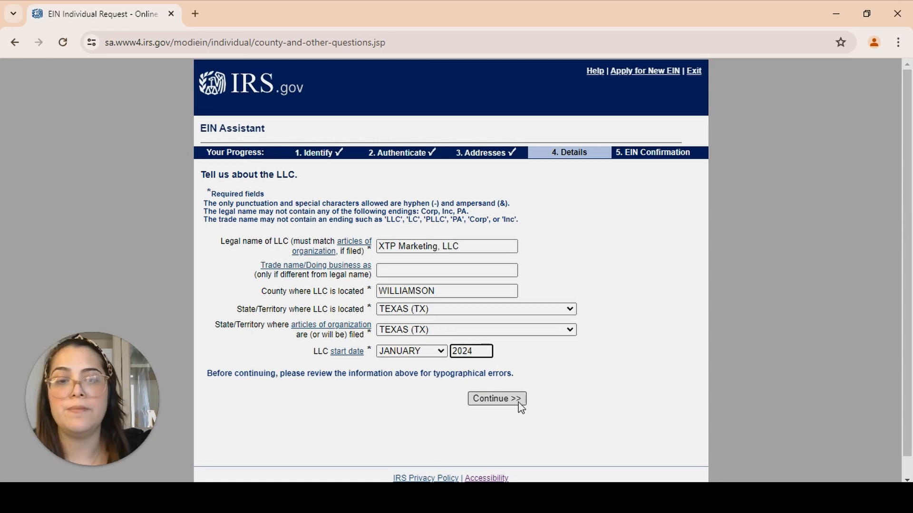
click(506, 400)
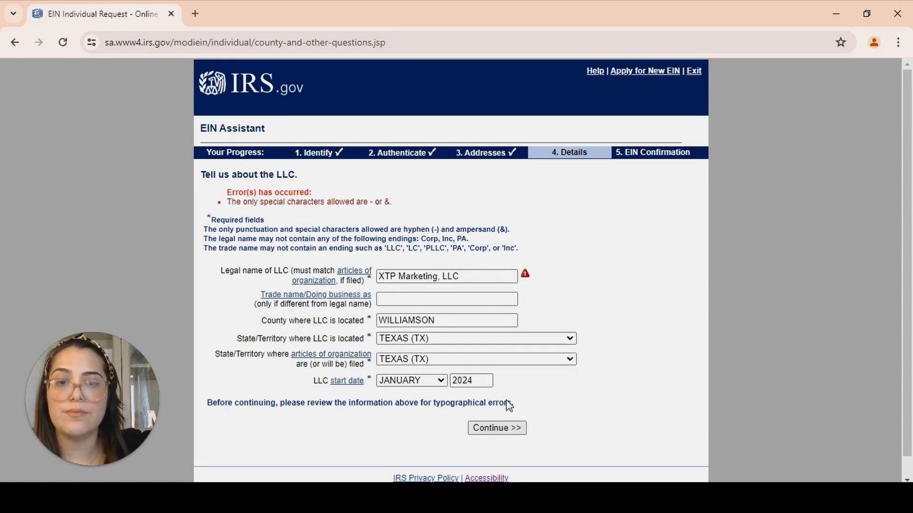
Remove the comma from the legal name so it reads XTP Marketing LLC, and continue
click(440, 280)
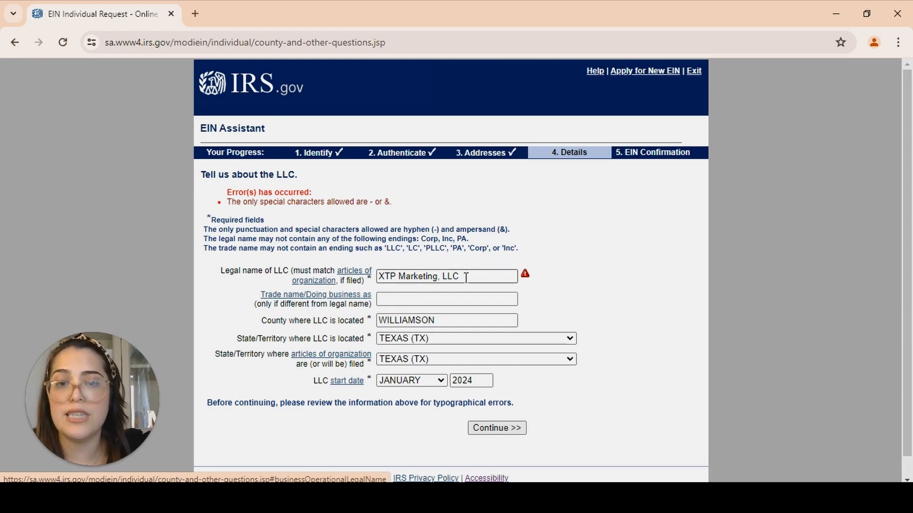
click(438, 278)
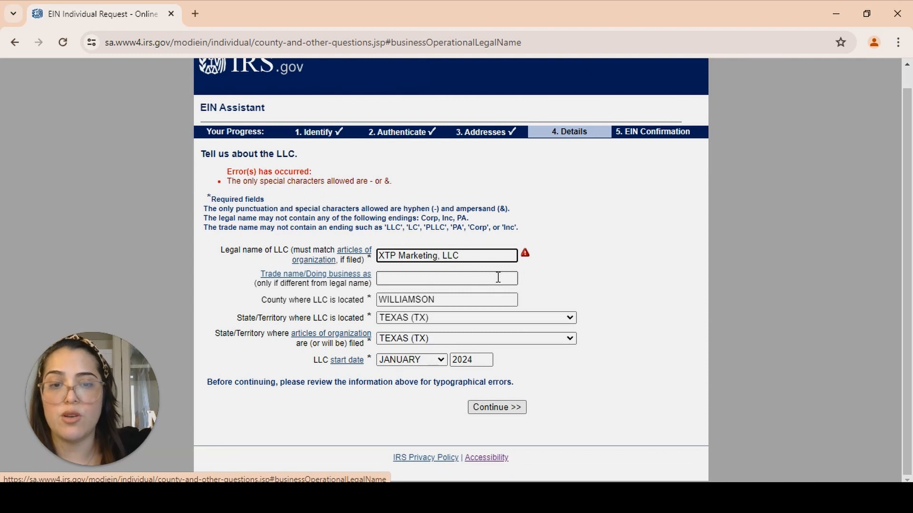
key(Delete)
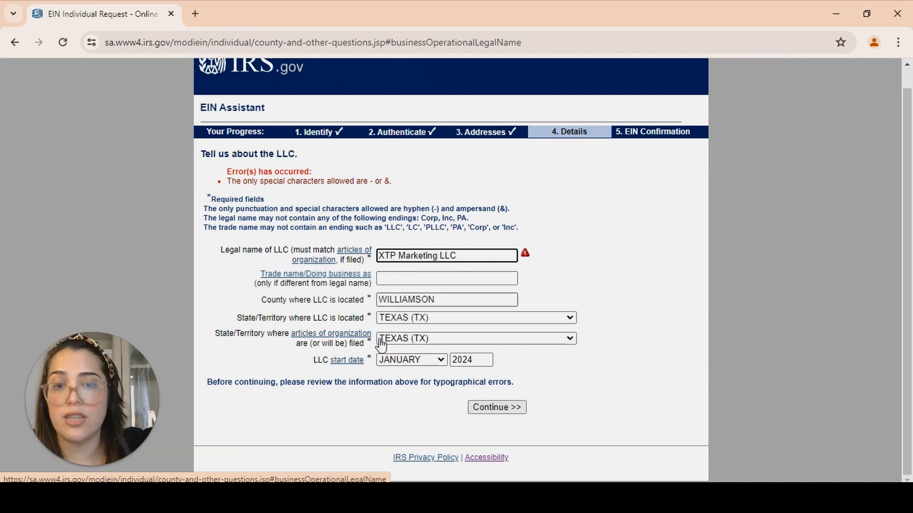
click(510, 409)
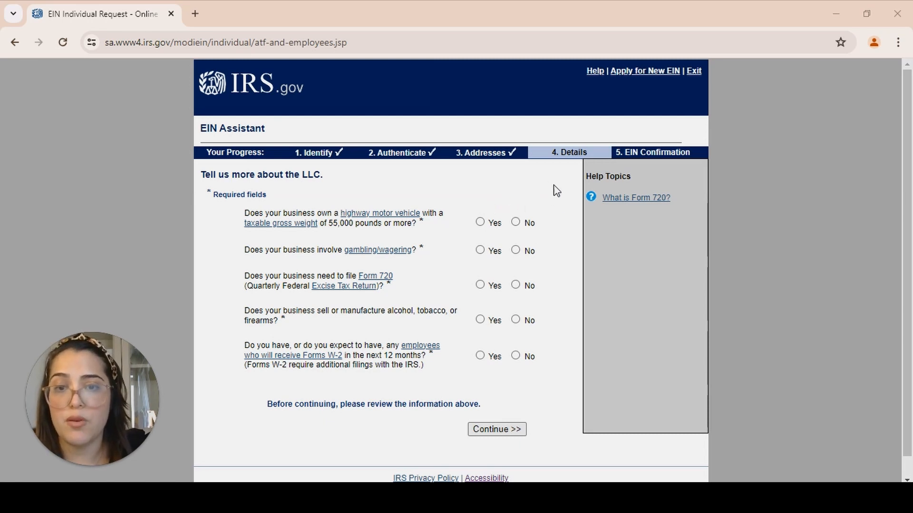
Answer No to the heavy vehicle, gambling, Form 720, alcohol/tobacco/firearms and W-2 employee questions, then continue
click(516, 222)
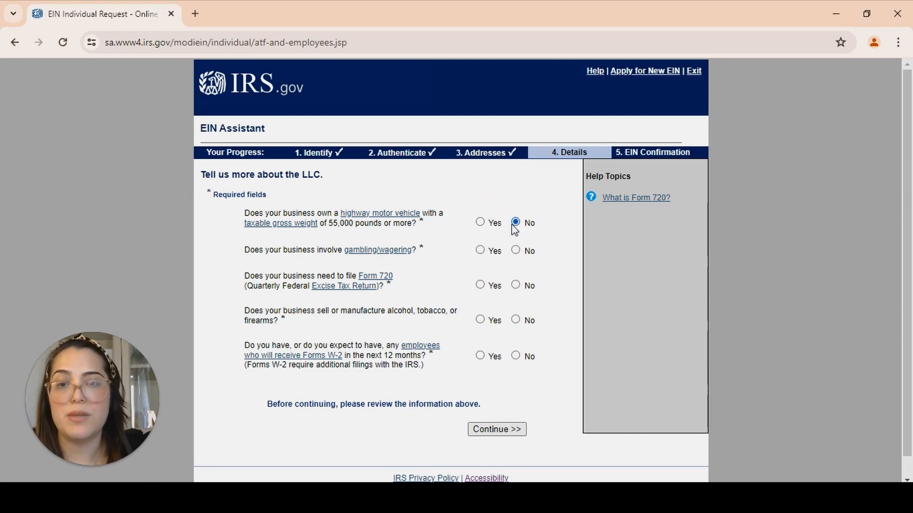
click(516, 250)
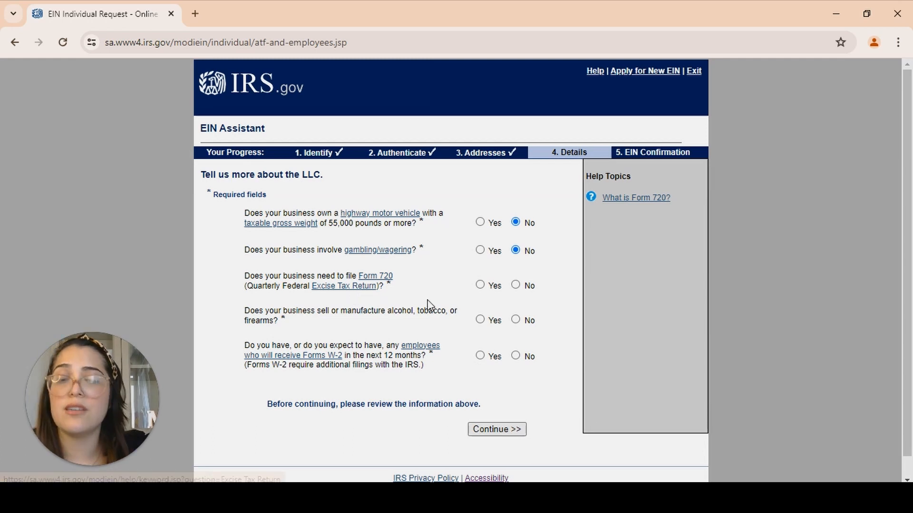
click(516, 287)
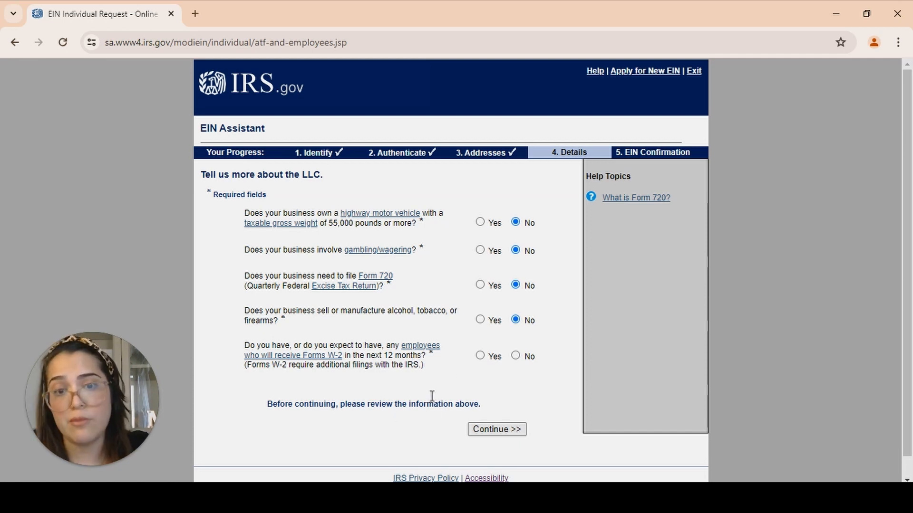
click(516, 356)
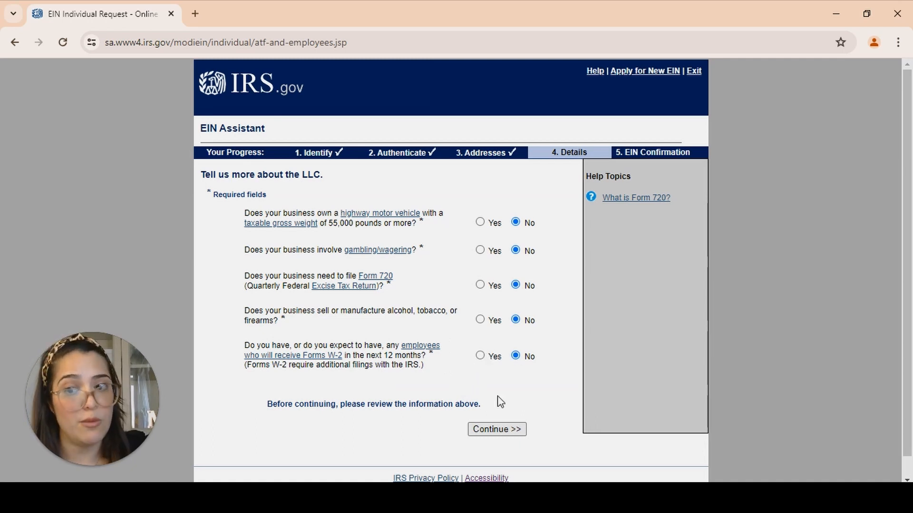
click(490, 433)
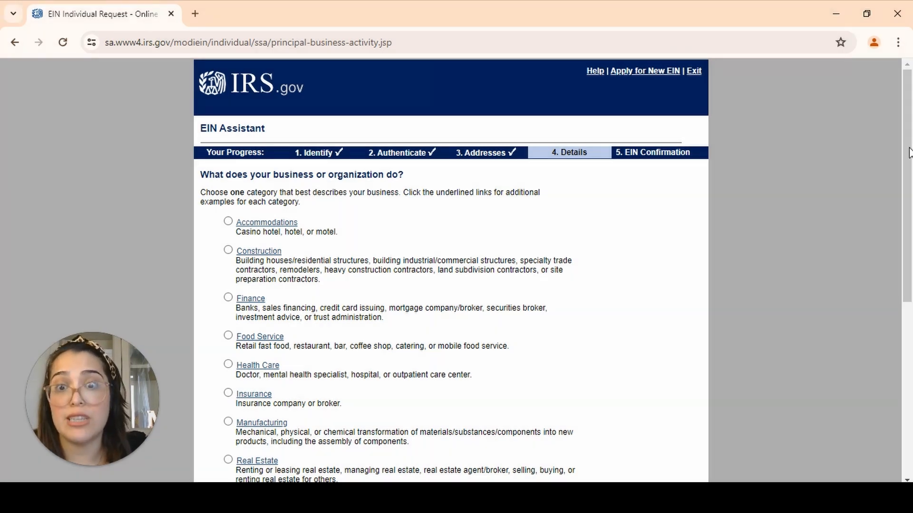
Choose Other as the category that best describes the business and continue
drag(909, 153, 269, 442)
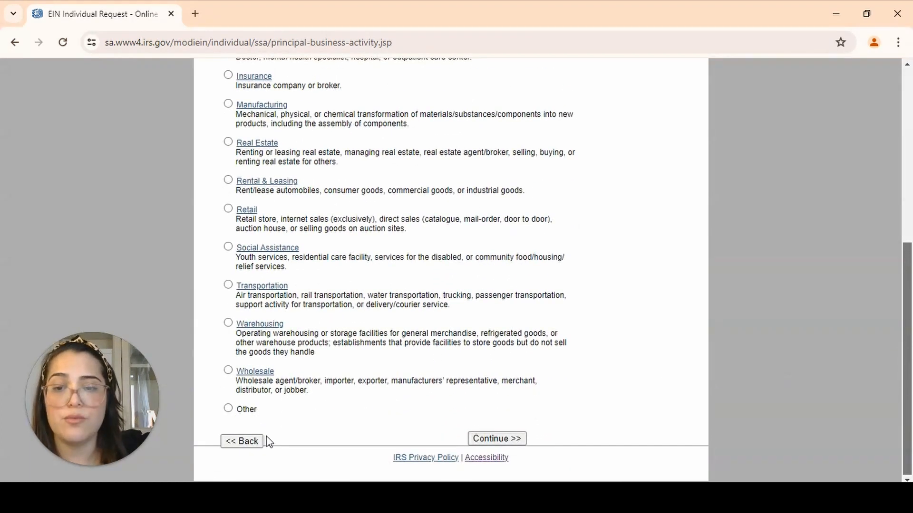
click(224, 410)
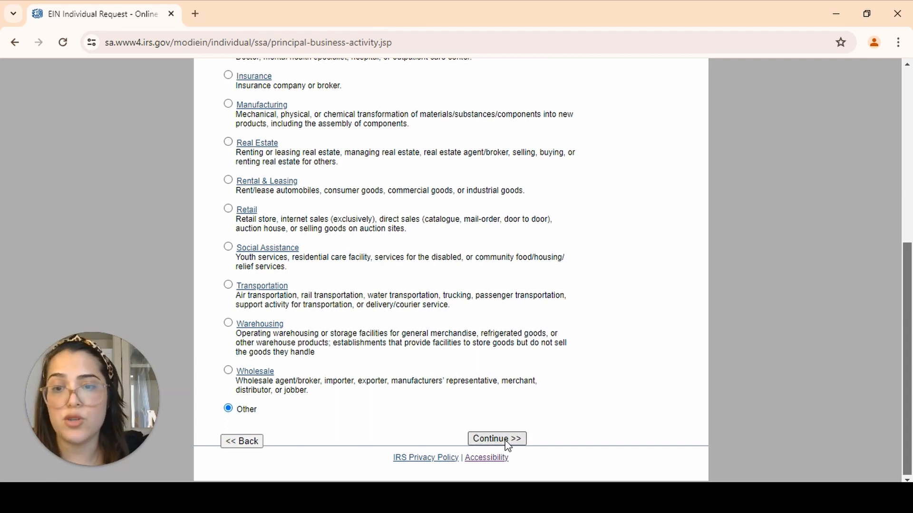
click(487, 440)
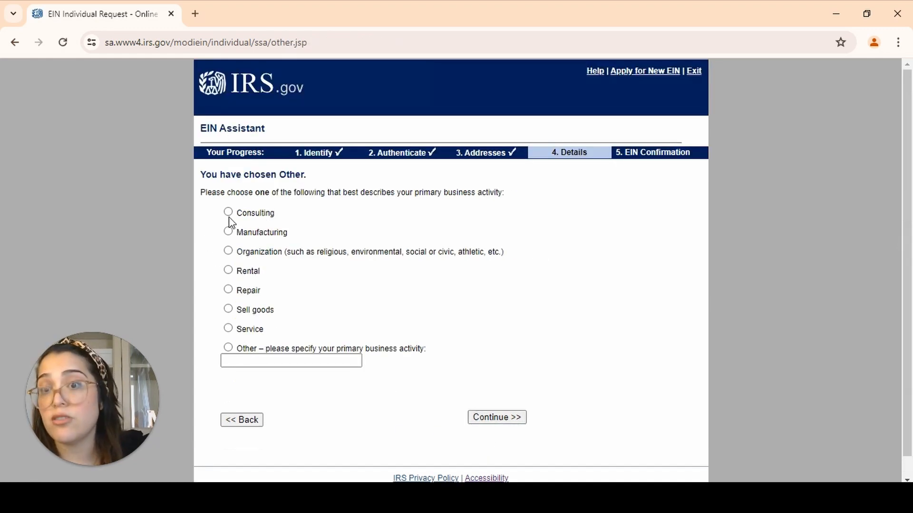
Choose Consulting as the primary business activity, specify Marketing as the type of consulting, and continue
click(228, 212)
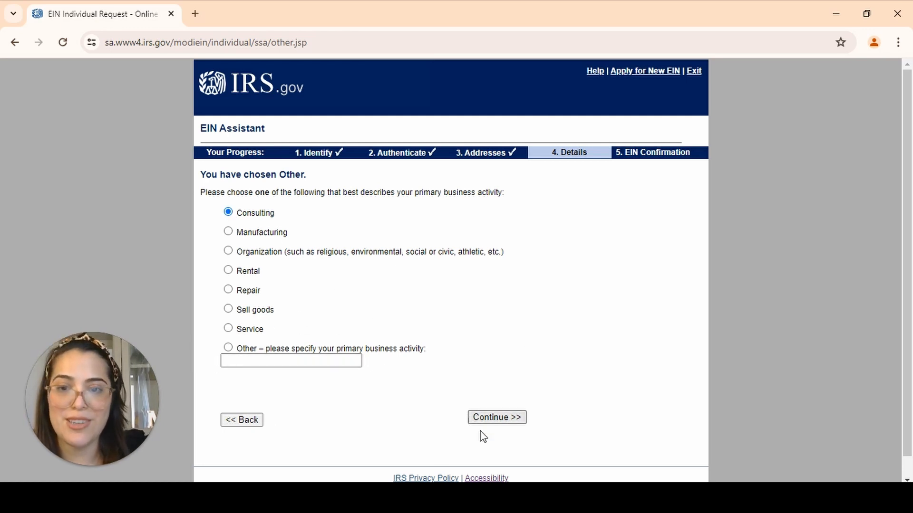
click(499, 421)
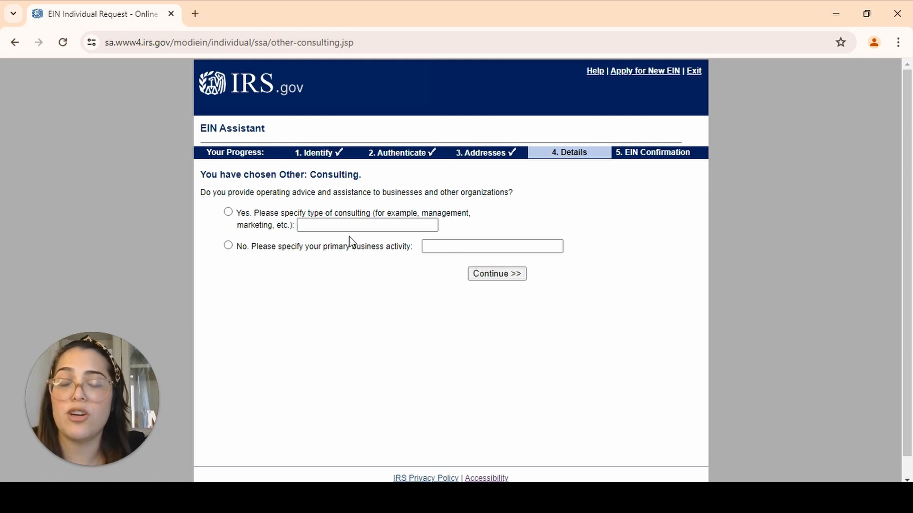
click(229, 212)
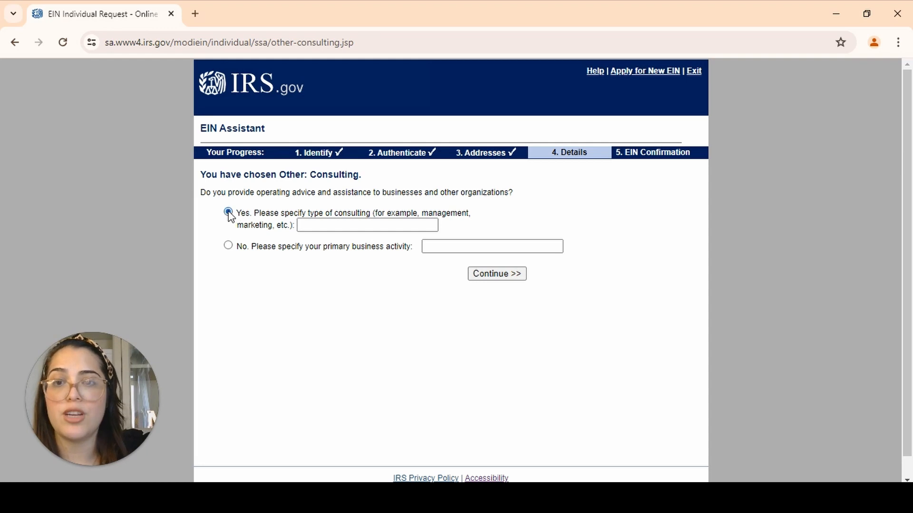
click(321, 222)
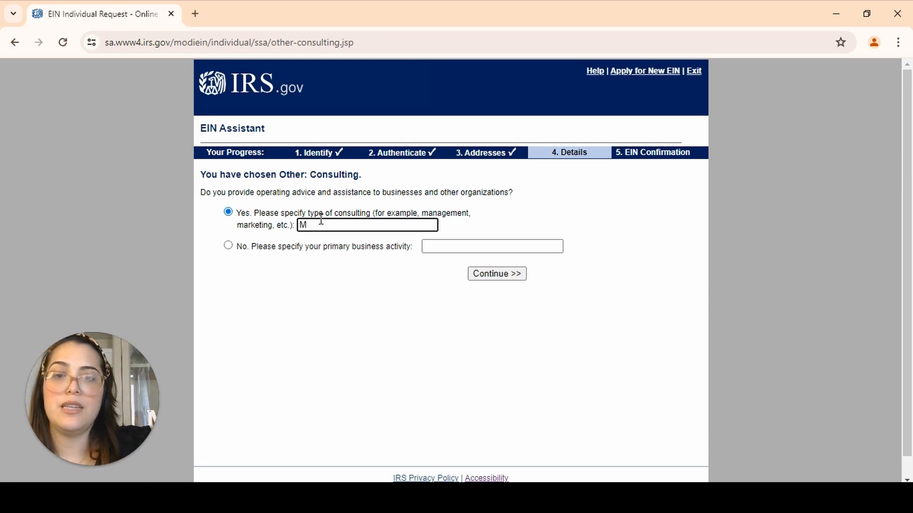
text(Marketing)
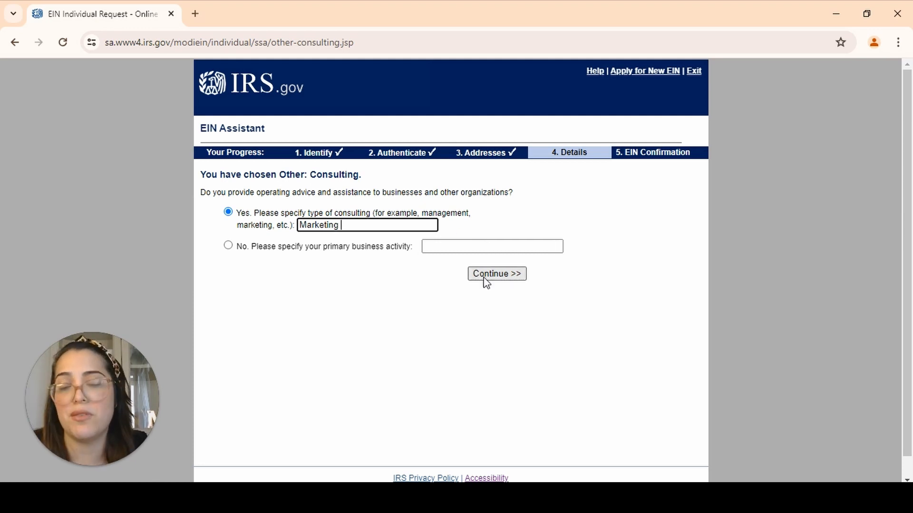
click(512, 276)
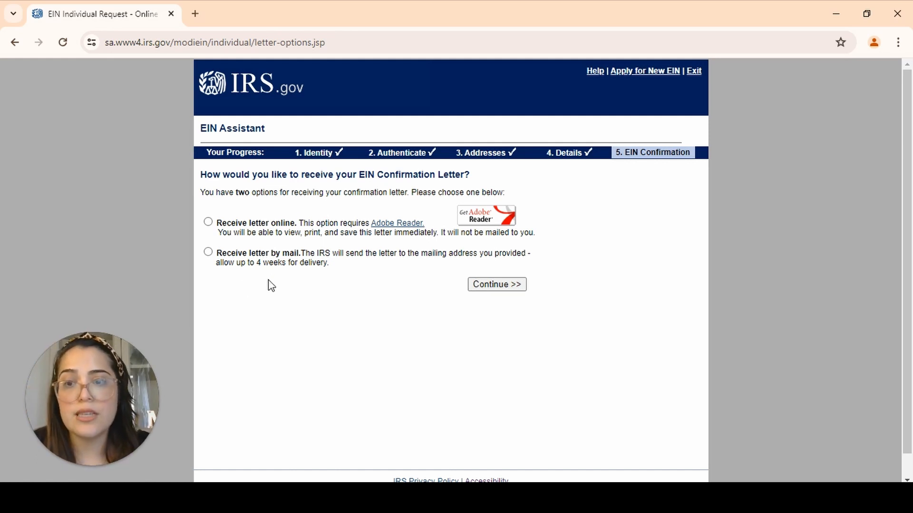
Choose to receive the EIN confirmation letter online and continue to the information summary
click(208, 222)
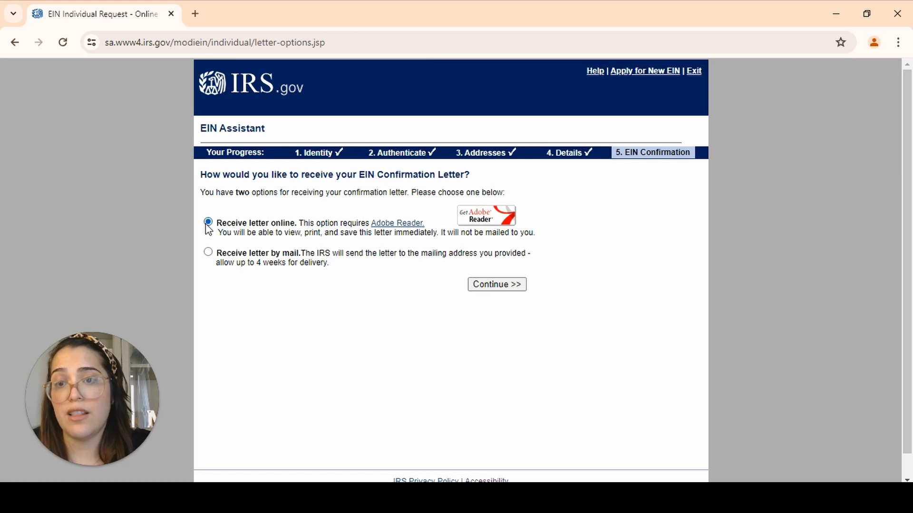
click(503, 285)
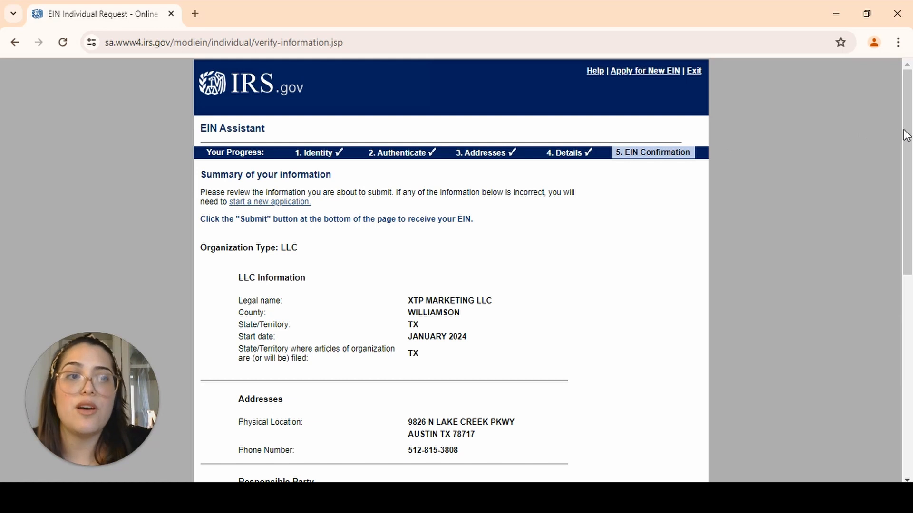
drag(906, 136, 878, 321)
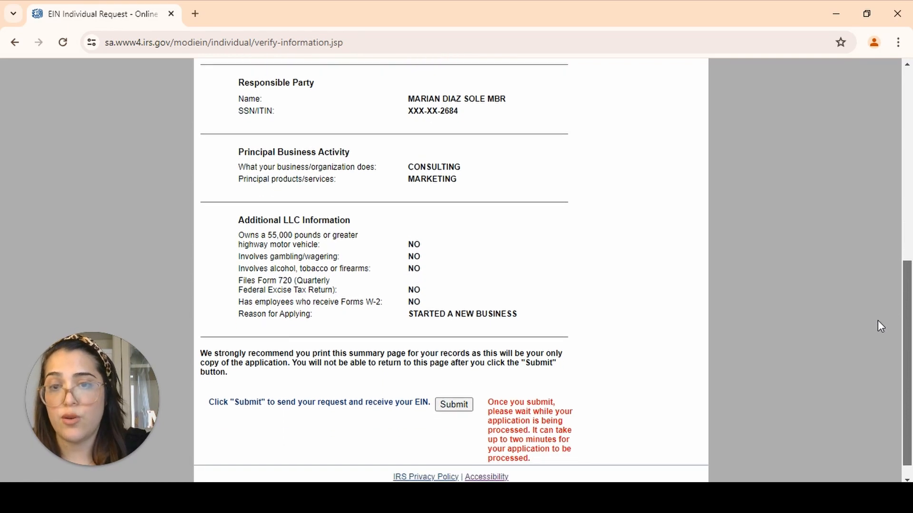